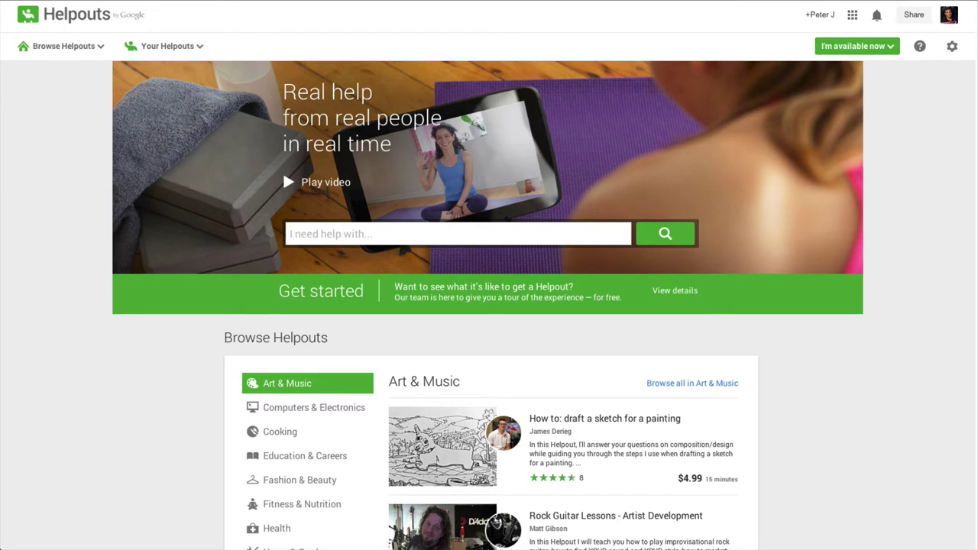
# - Browse the featured Helpouts by category, including Computers & Electronics, Cooking, Fashion & Beauty and Home & Garden
pyautogui.click(313, 407)
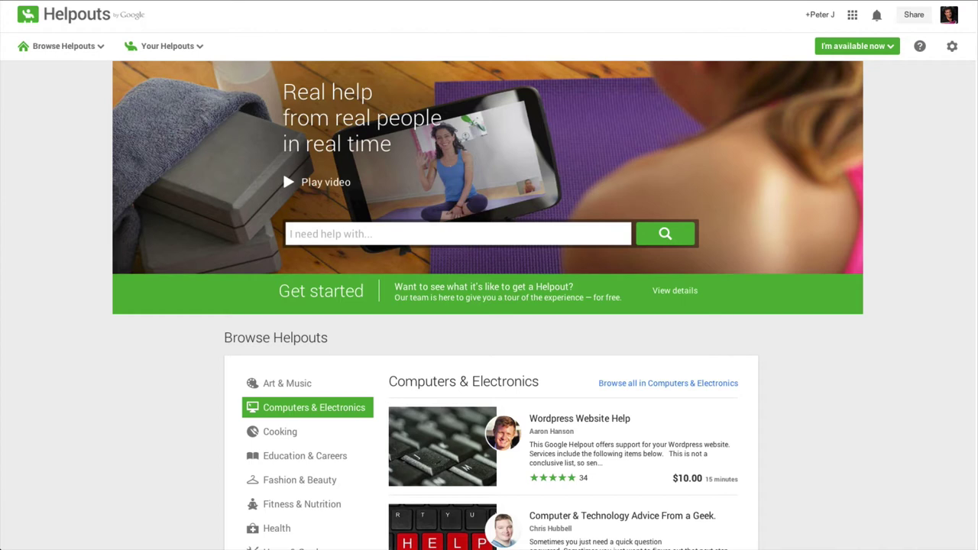
pyautogui.click(280, 432)
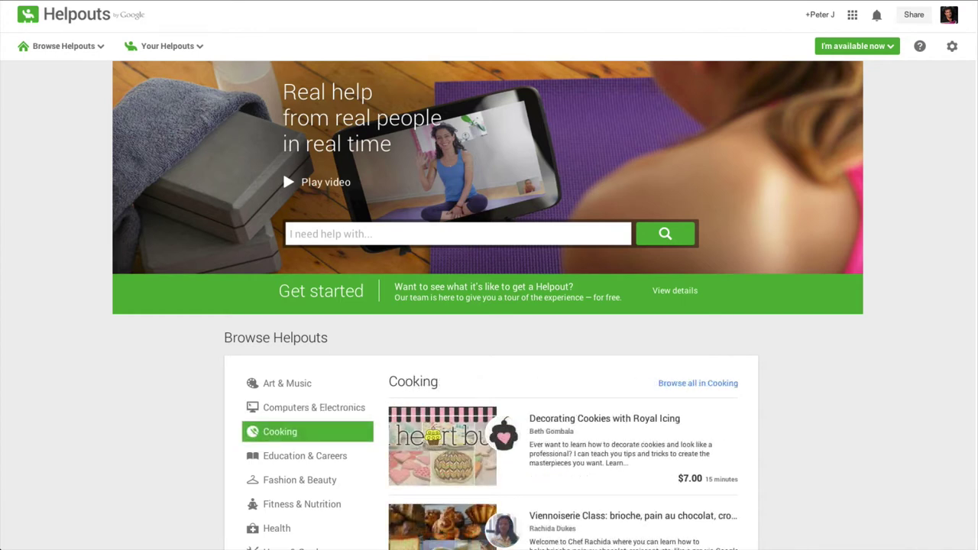
pyautogui.scroll(-1, 918, 353)
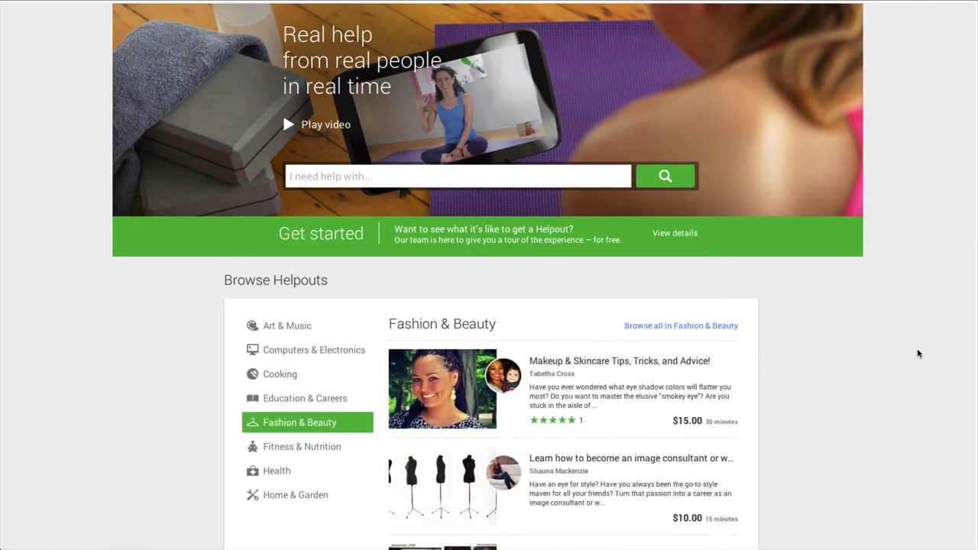
pyautogui.scroll(2, 916, 354)
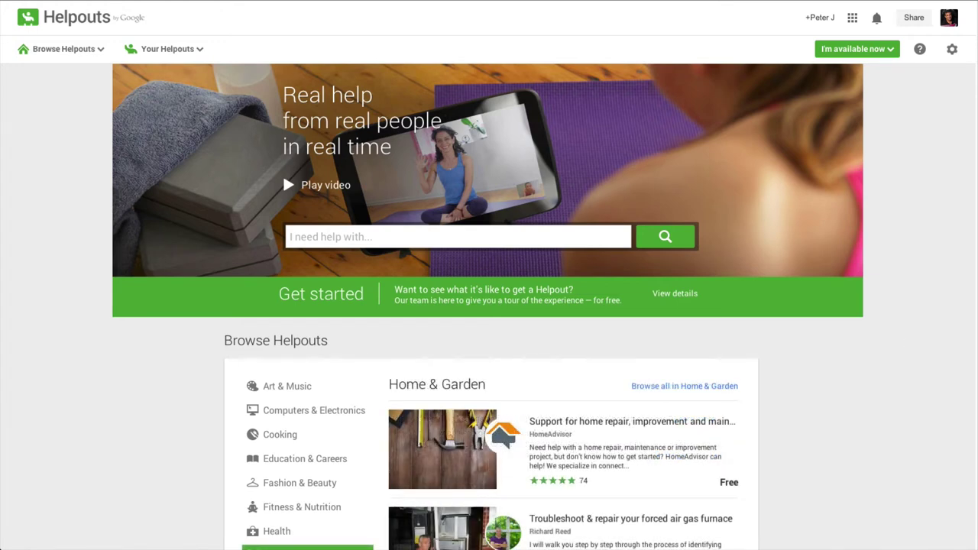
# - Open the WordPress Help listing for editing from the provider's own listings
pyautogui.click(168, 49)
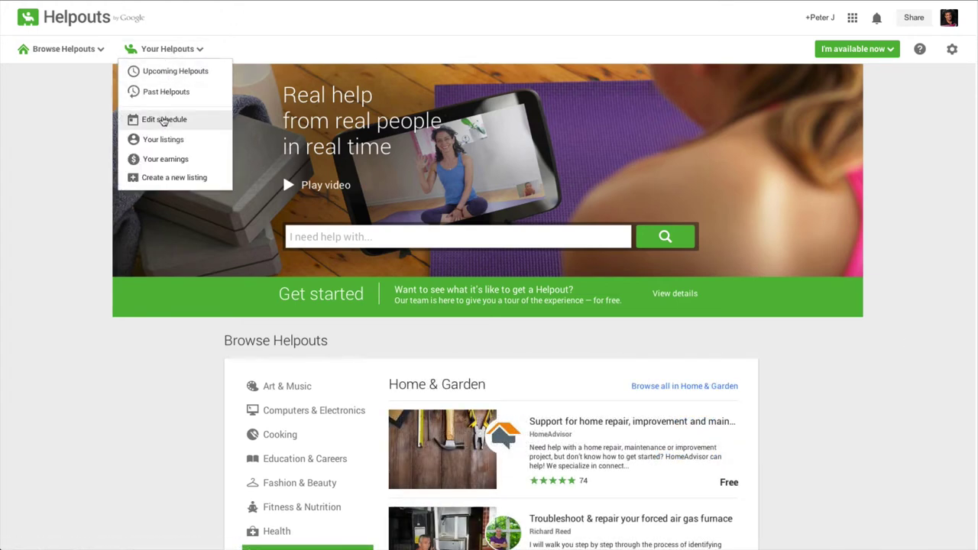
pyautogui.click(160, 138)
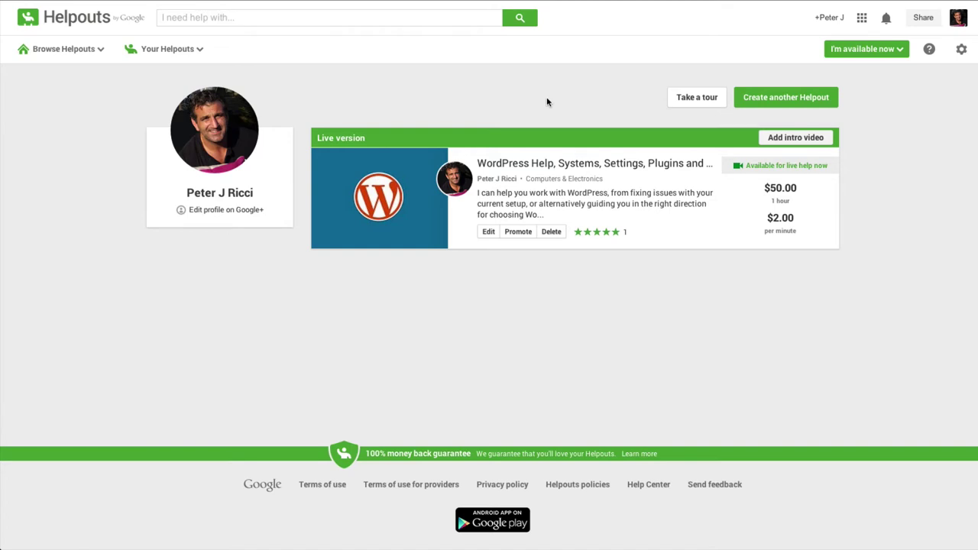
pyautogui.click(489, 233)
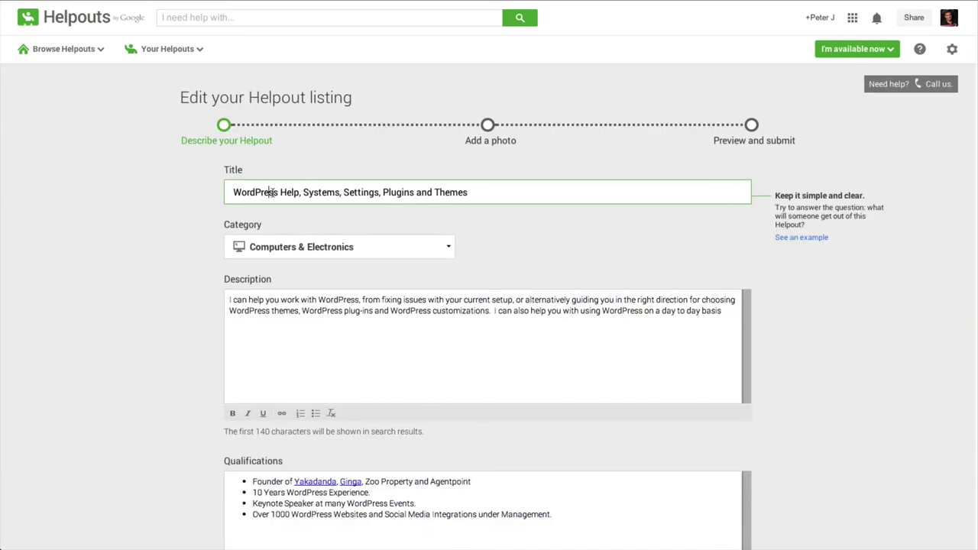
# - Review the listing's title, description, qualifications, pricing and photo, saving both stages to reach the preview and submit stage
pyautogui.doubleClick(273, 195)
pyautogui.scroll(-4, 175, 261)
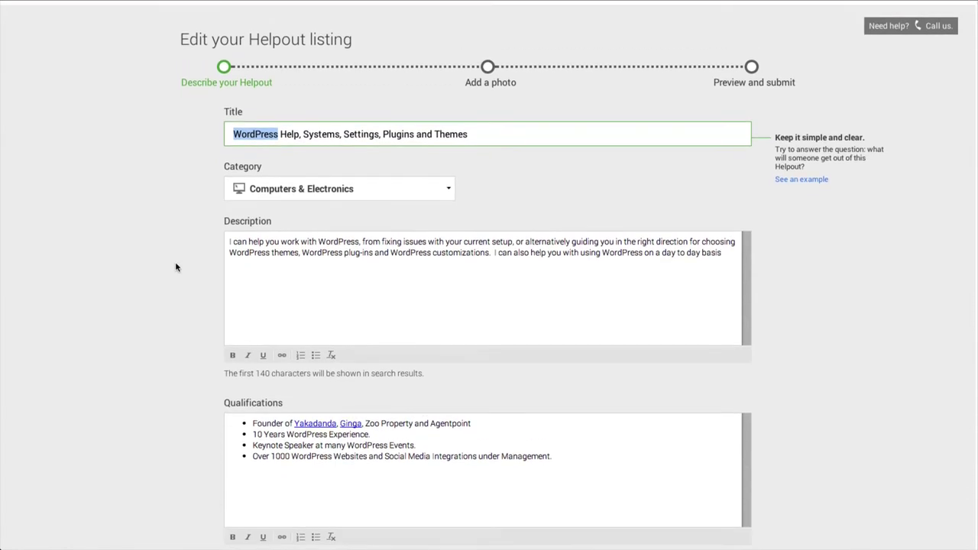
pyautogui.scroll(-3, 175, 267)
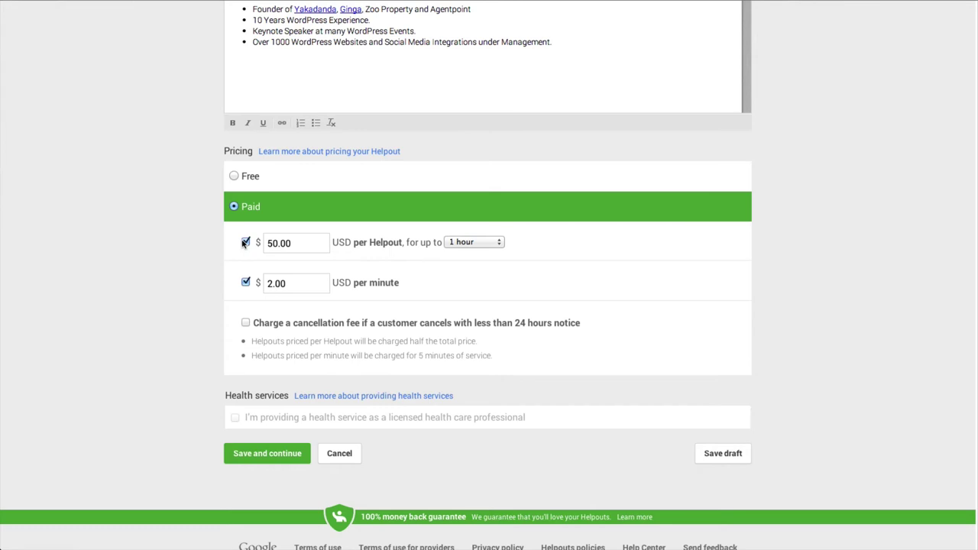
pyautogui.click(285, 455)
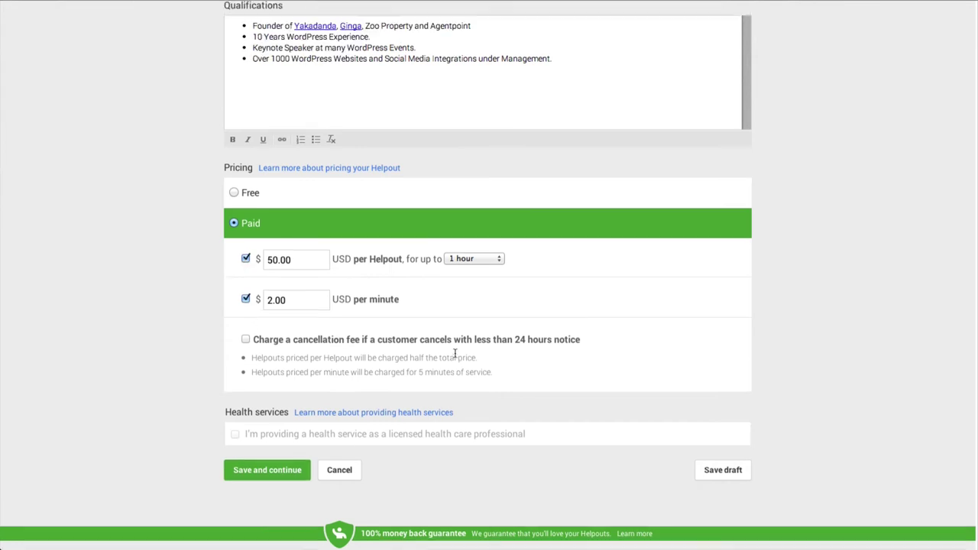
pyautogui.scroll(-6, 479, 313)
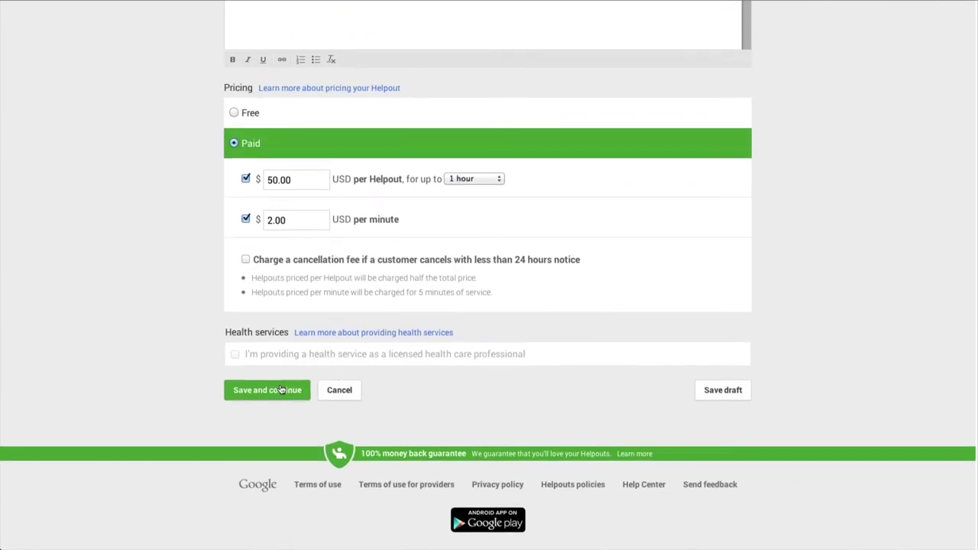
pyautogui.click(280, 390)
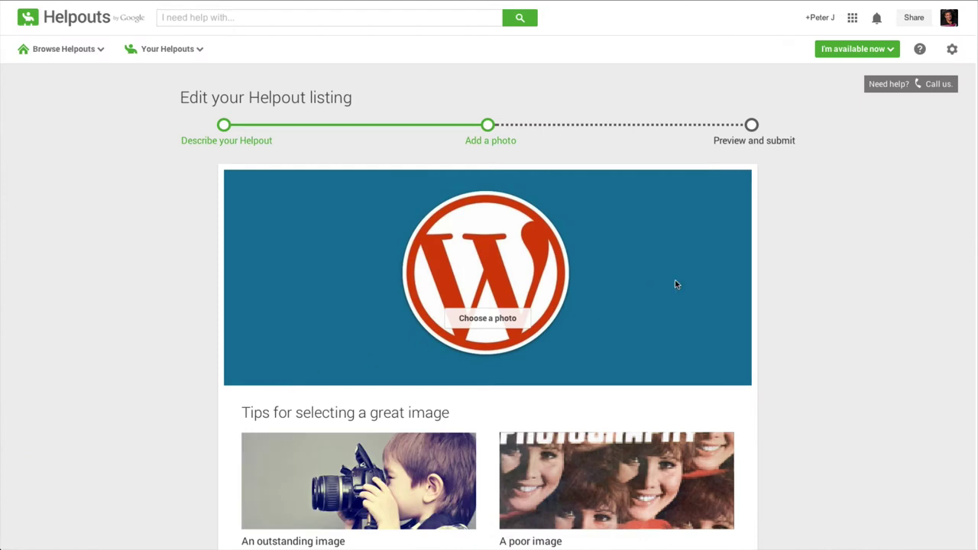
pyautogui.scroll(-4, 675, 284)
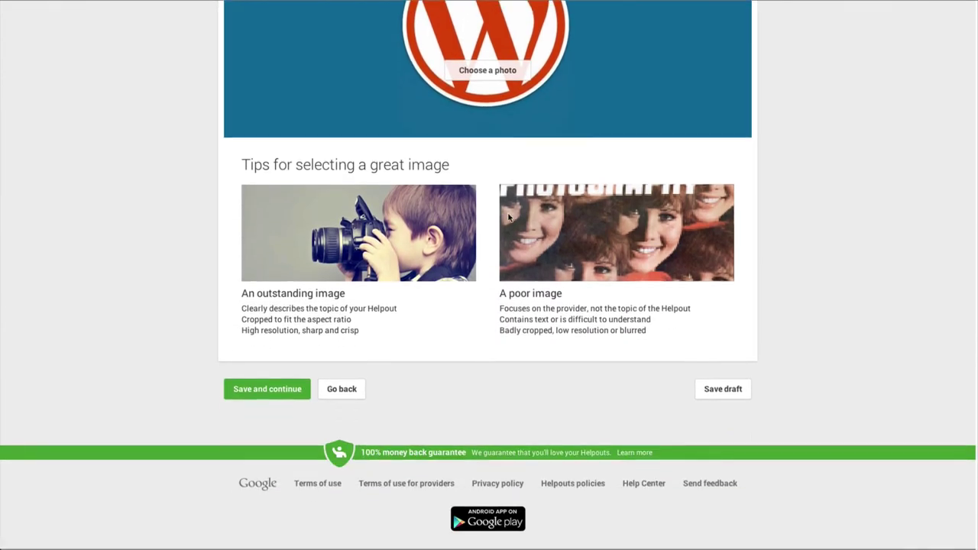
pyautogui.click(276, 391)
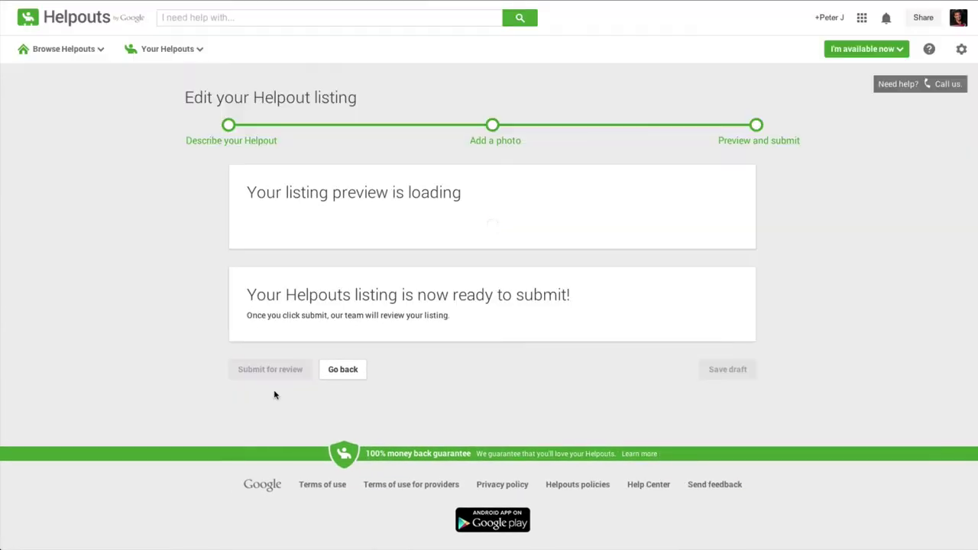
# - Examine the preview of the listing page, its search result preview and the submission section
pyautogui.scroll(-3, 291, 389)
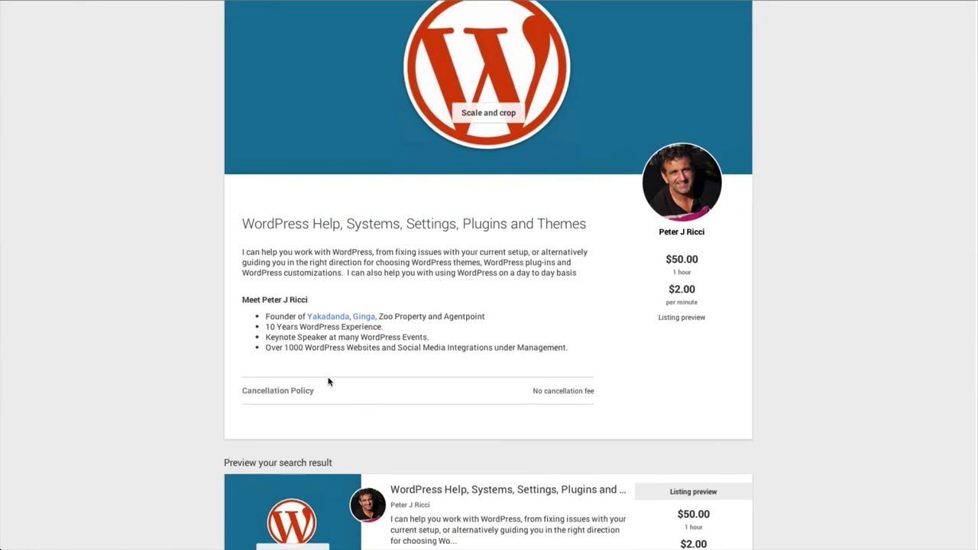
pyautogui.scroll(-4, 559, 268)
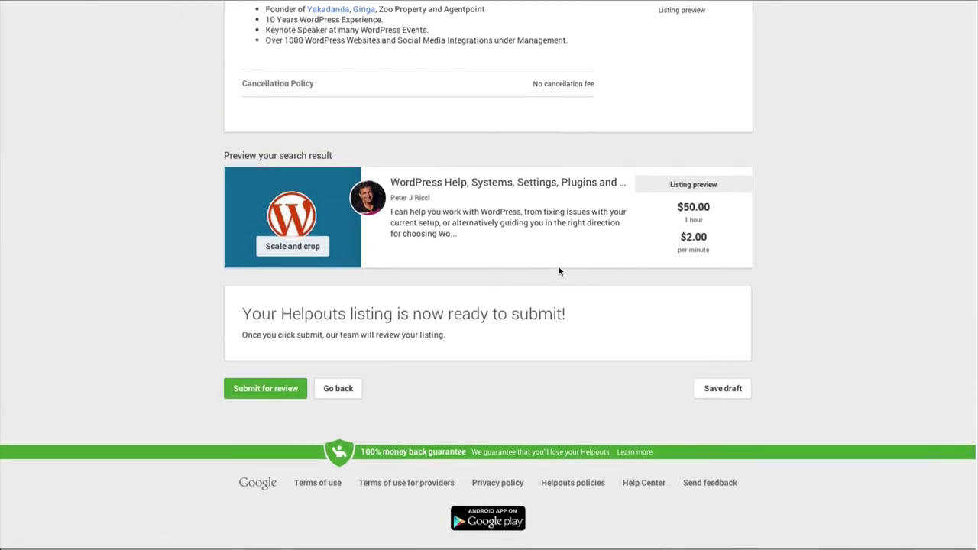
pyautogui.scroll(7, 856, 349)
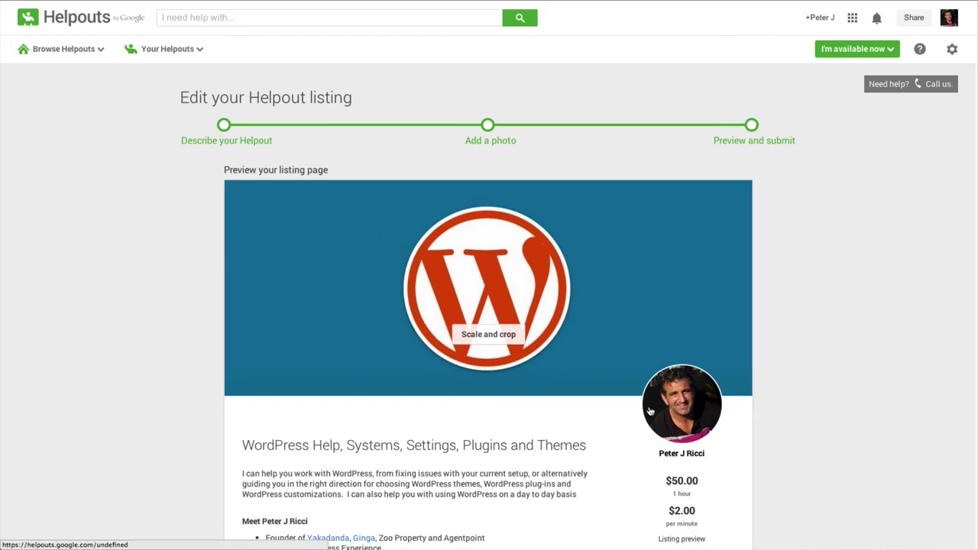
pyautogui.scroll(-2, 803, 341)
pyautogui.scroll(-2, 804, 340)
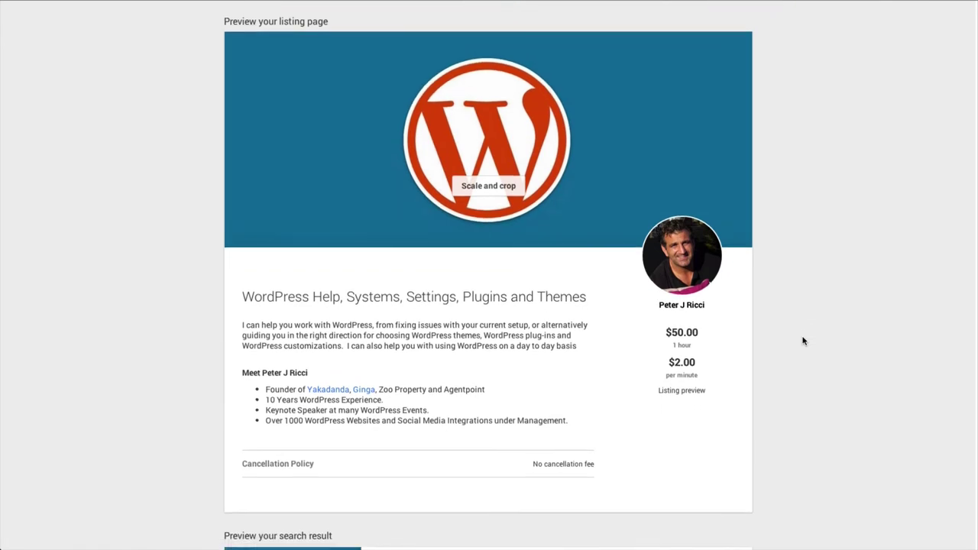
pyautogui.scroll(-1, 350, 301)
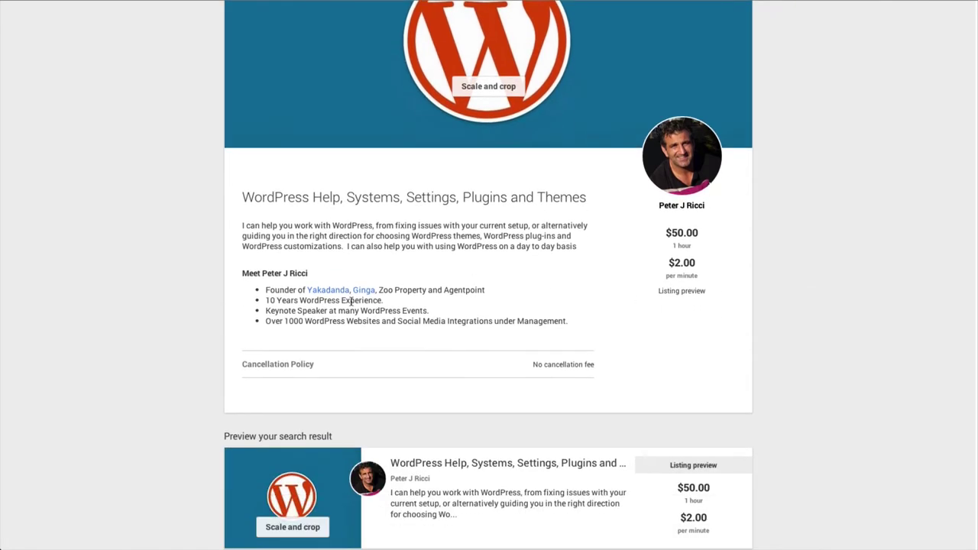
pyautogui.scroll(-2, 350, 303)
pyautogui.scroll(-2, 352, 306)
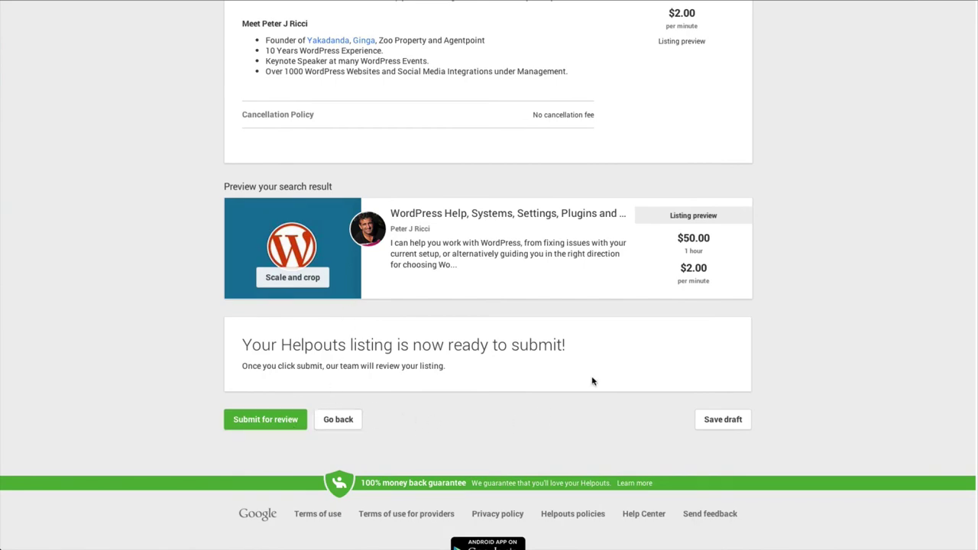
pyautogui.scroll(6, 777, 282)
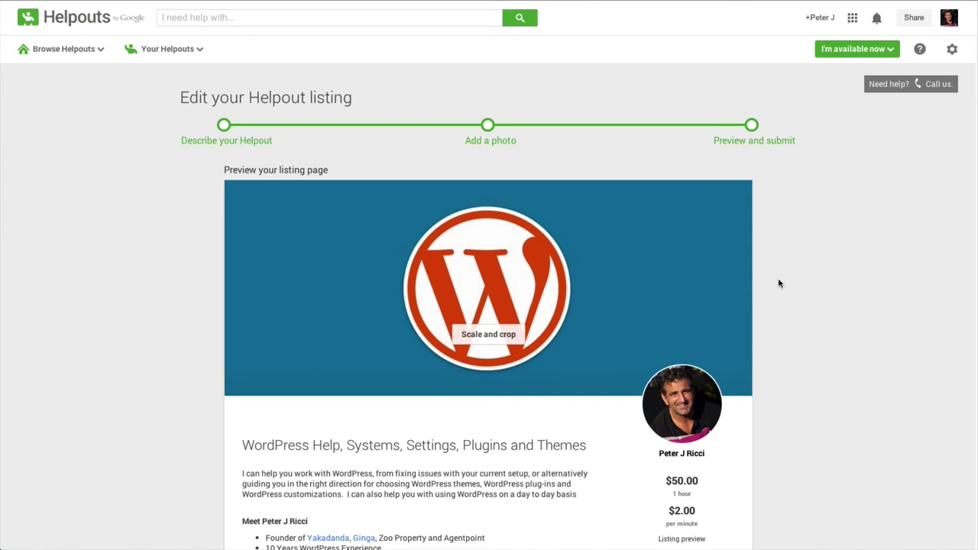
# - Open the availability schedule, look through the hours offered this week, and close it
pyautogui.click(190, 52)
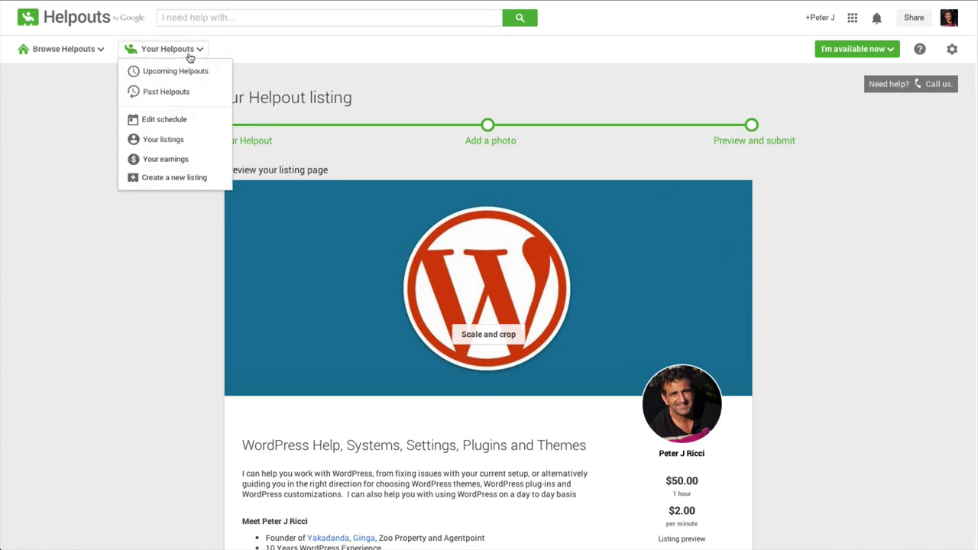
pyautogui.click(161, 121)
pyautogui.scroll(-5, 470, 243)
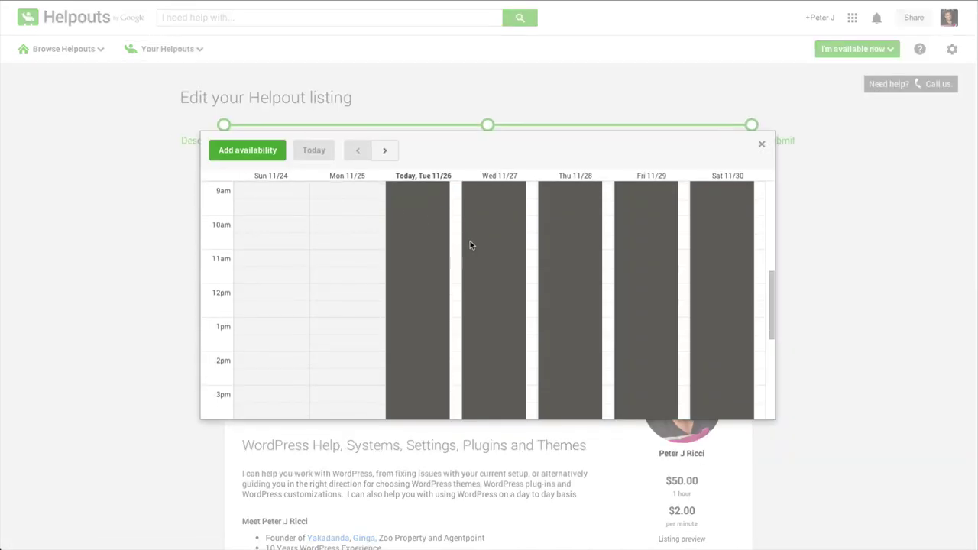
pyautogui.scroll(-6, 470, 244)
pyautogui.scroll(10, 470, 245)
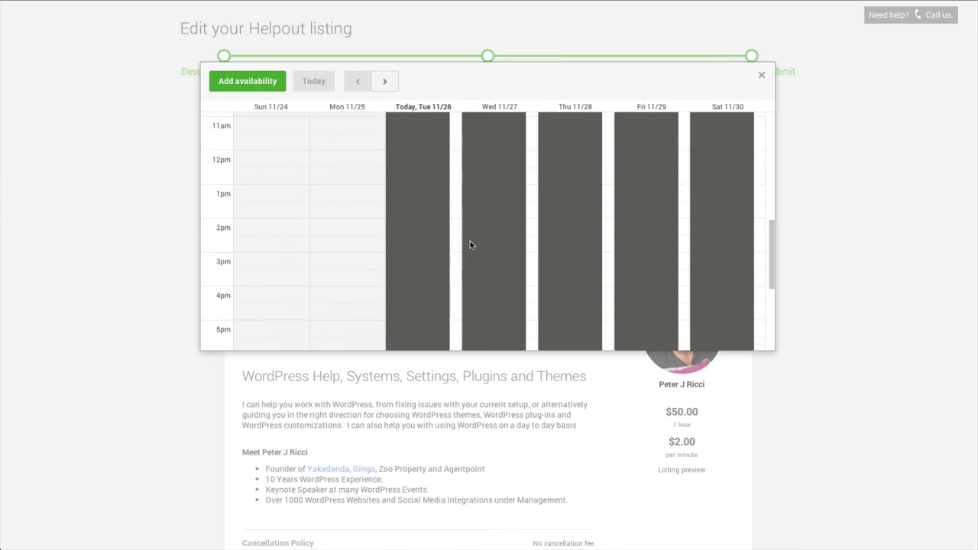
pyautogui.scroll(2, 871, 138)
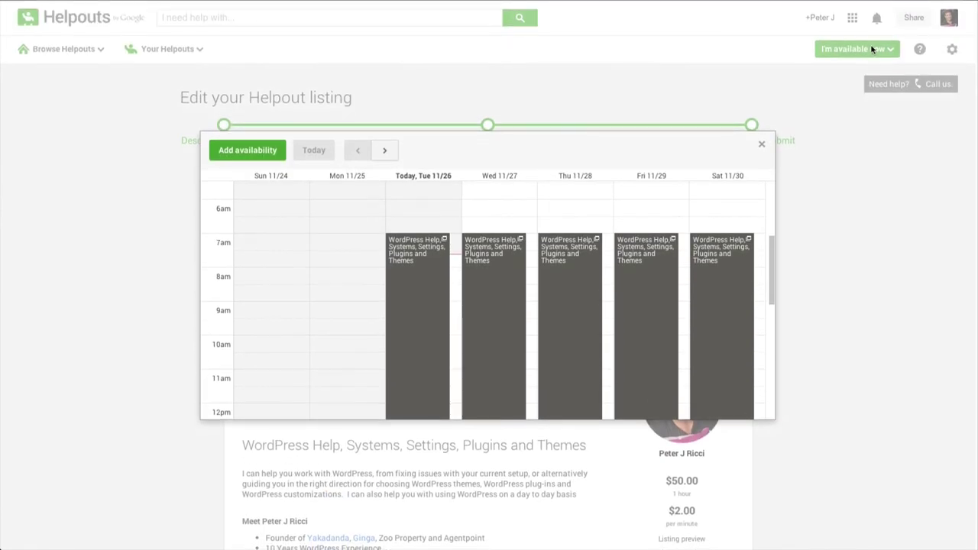
pyautogui.click(762, 144)
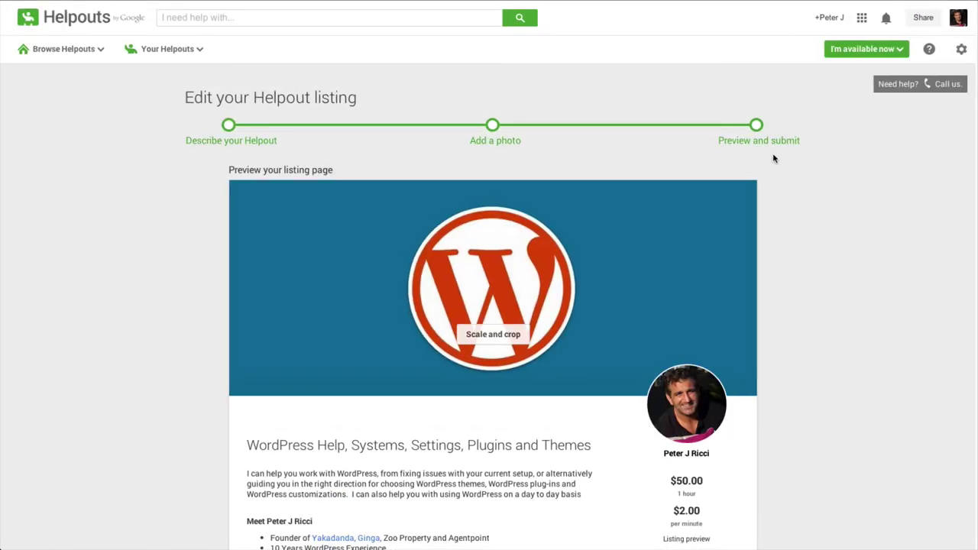
# - Switch the Available now setting to No and back to Yes, and close the availability options
pyautogui.click(864, 48)
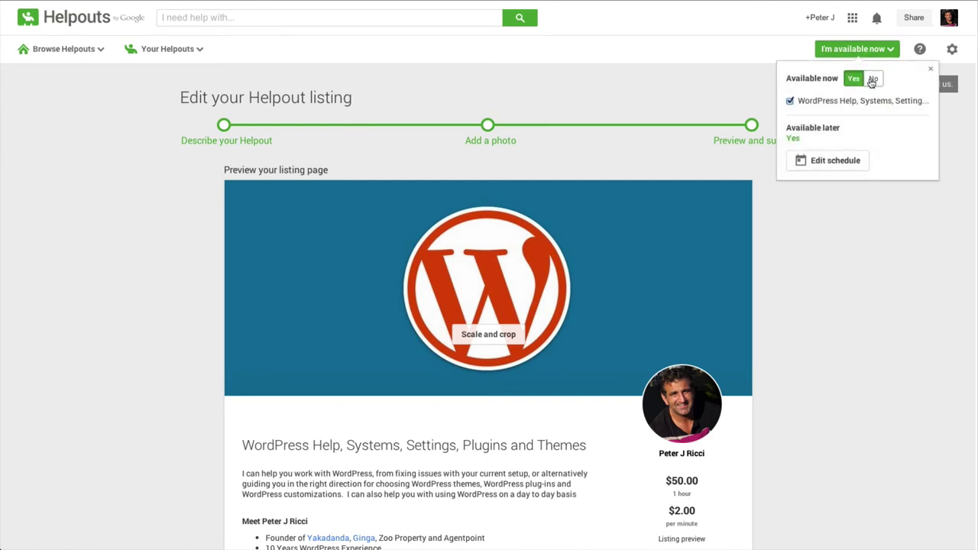
pyautogui.click(871, 80)
pyautogui.click(856, 81)
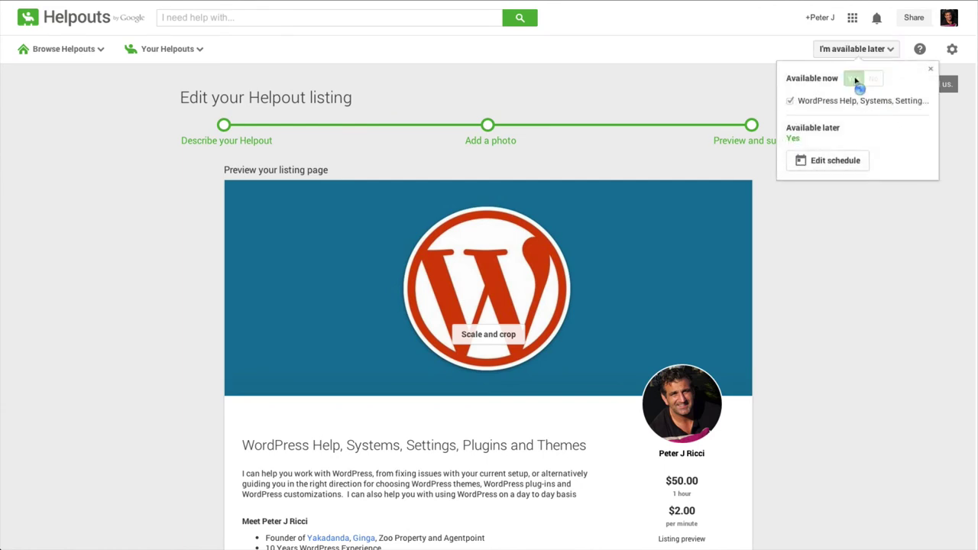
pyautogui.click(713, 47)
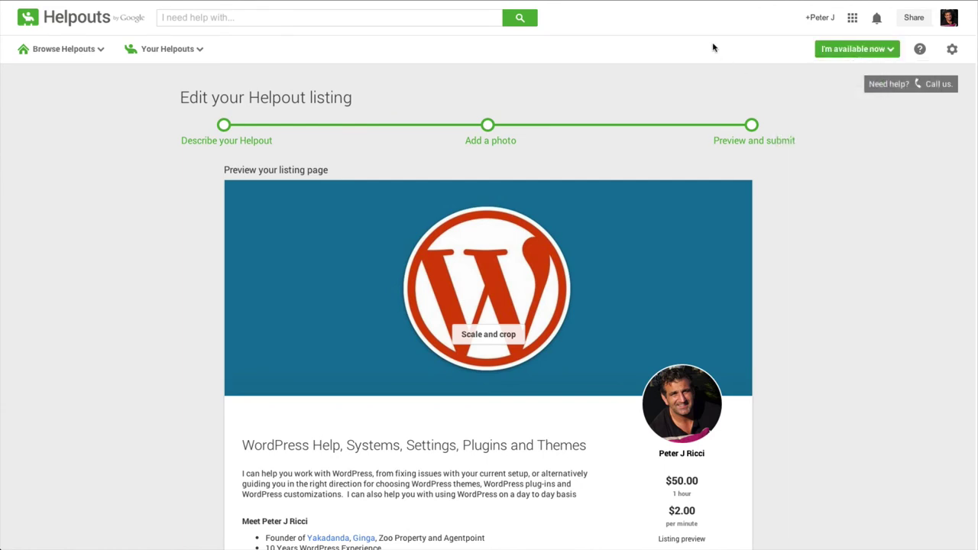